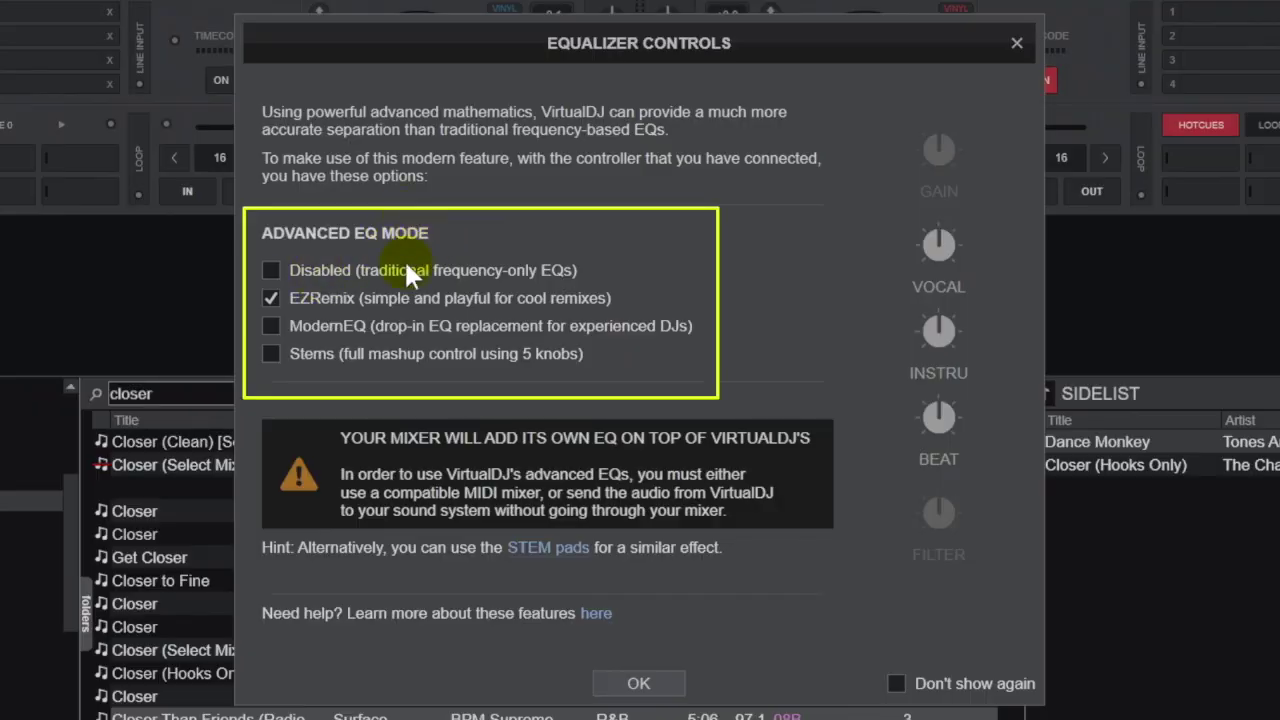
- Set the advanced EQ mode to Disabled for traditional frequency-only EQs
left_click(271, 270)
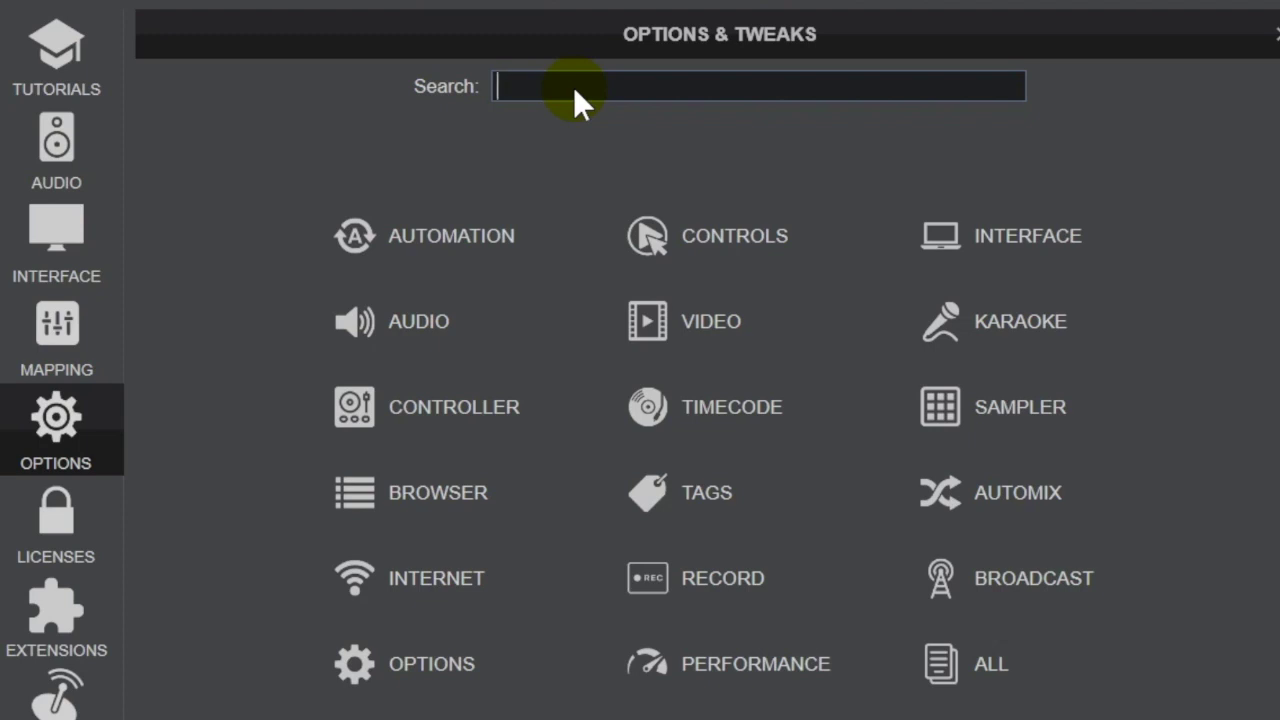
- Search Options for 'math' and set the mathEngine setting to CPU
type("math")
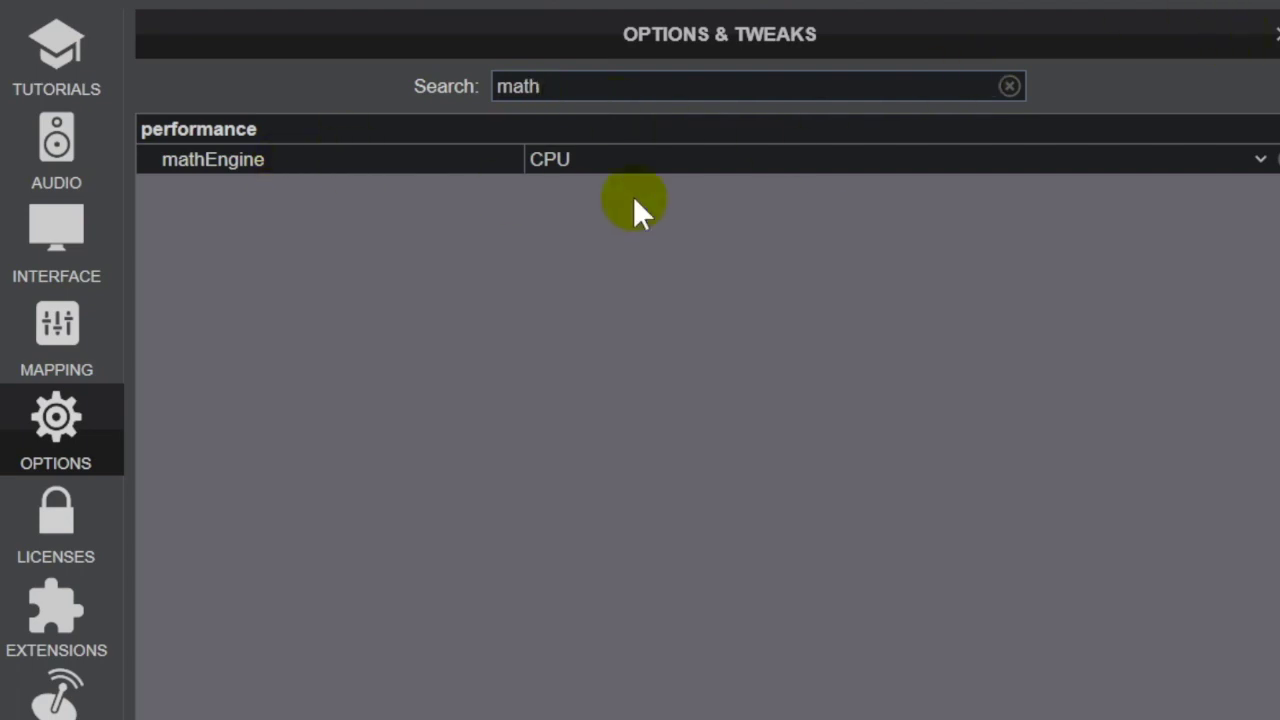
left_click(1040, 158)
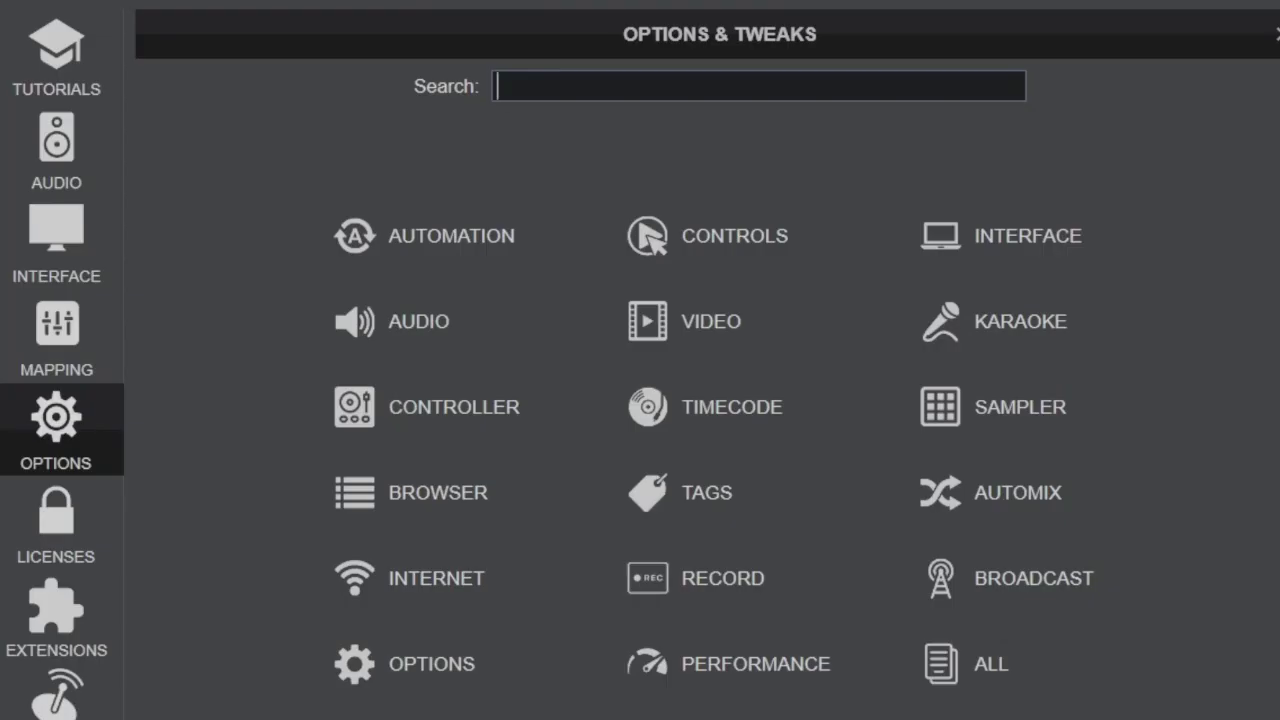
- Filter Options & Tweaks to 'waveform' and set skinWaveformType to colors
type("s")
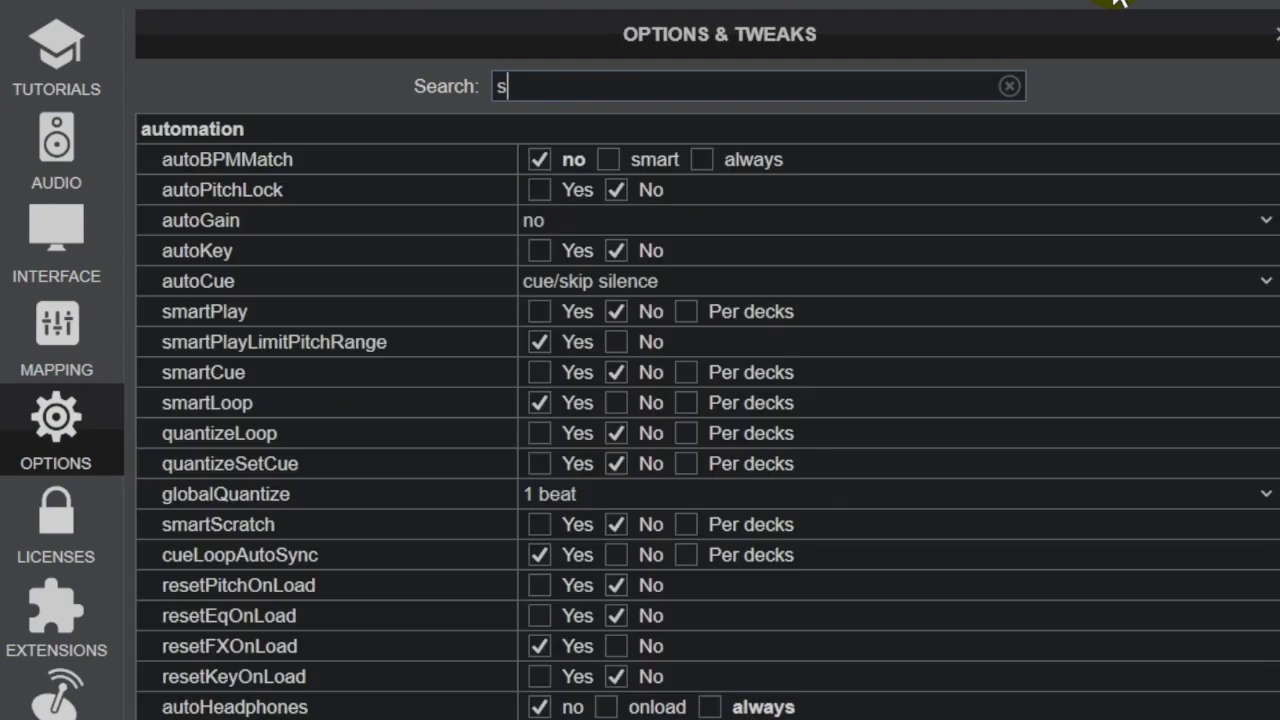
key("BackSpace")
type("wavefor")
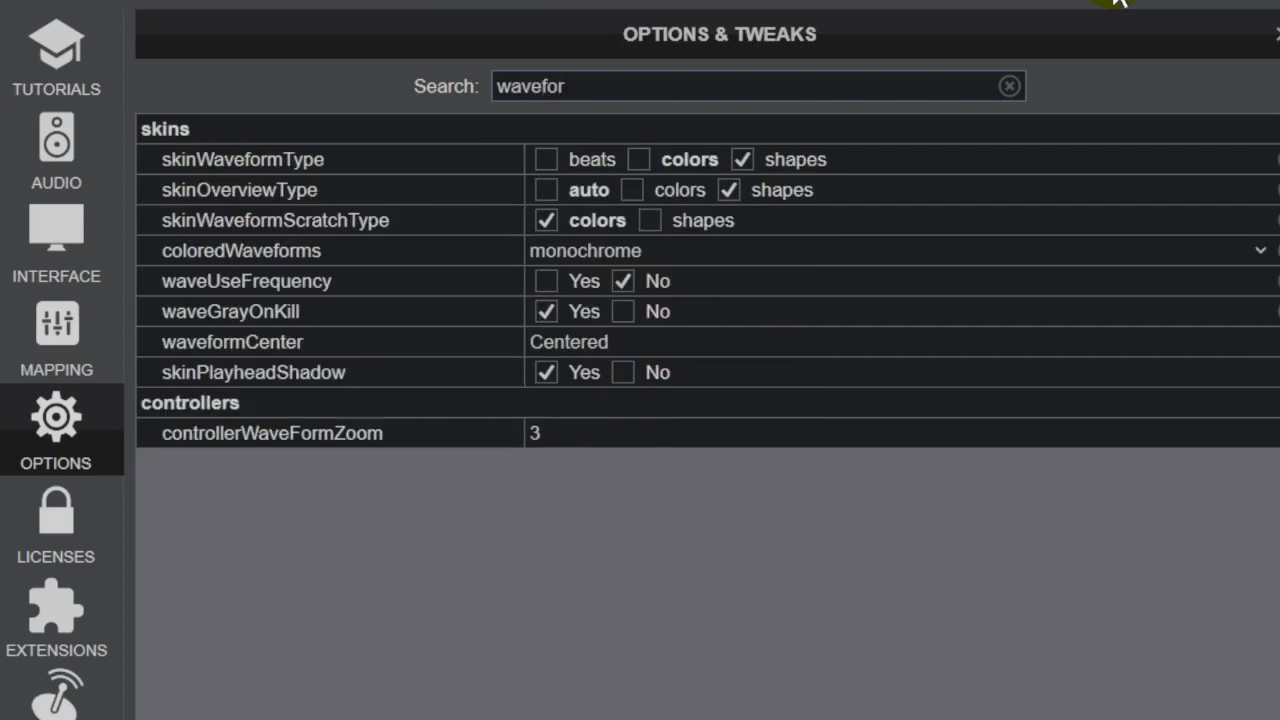
type("m")
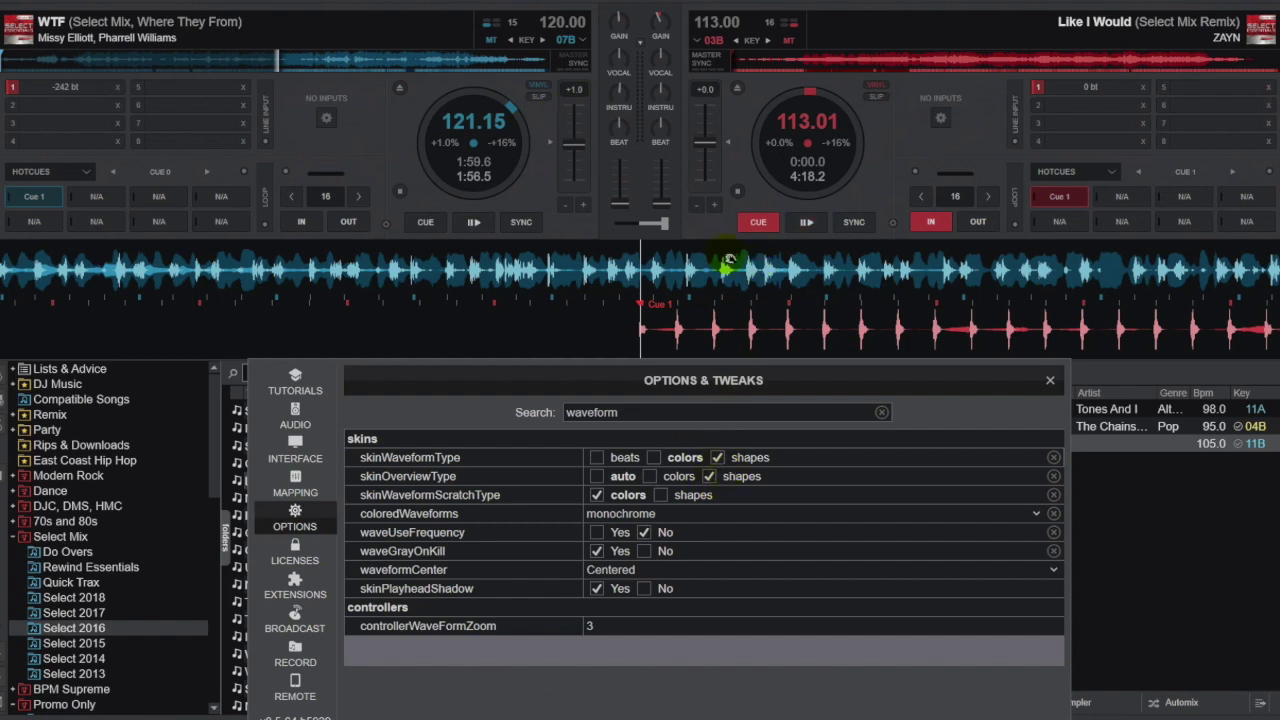
left_click(653, 457)
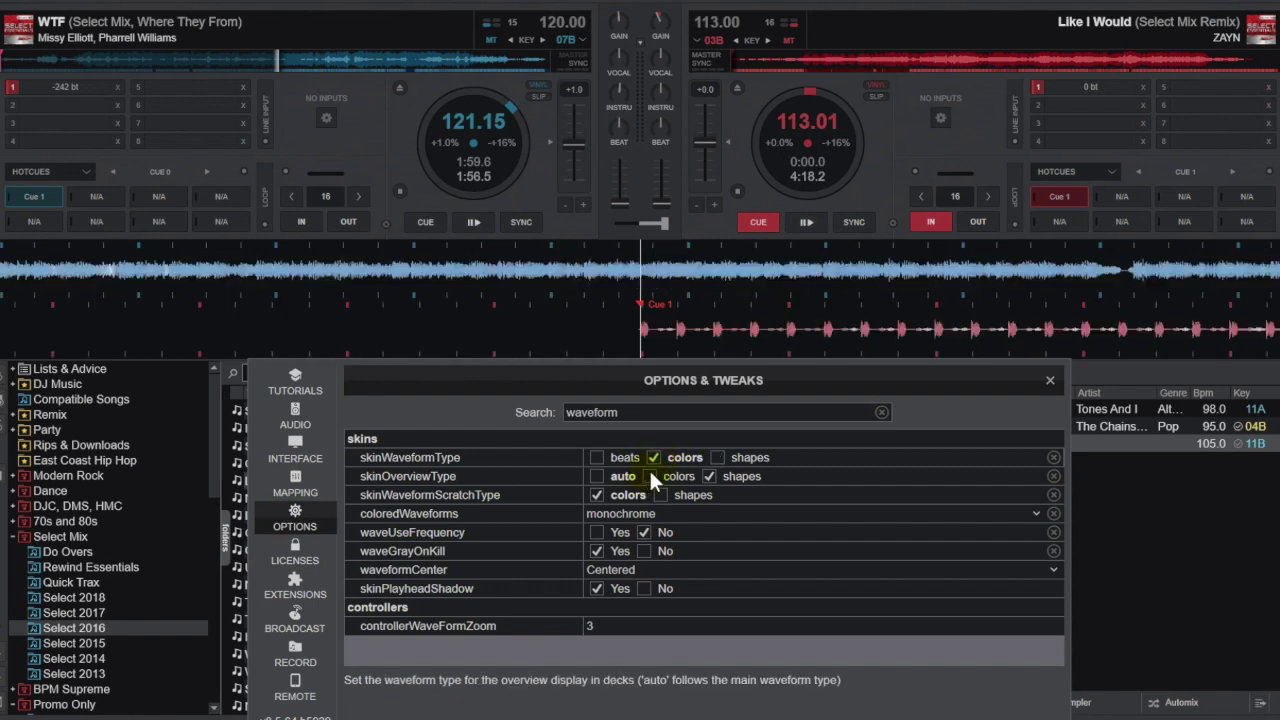
- Set skinOverviewType to colors and coloredWaveforms to ultra-blue, then infra-red
left_click(652, 476)
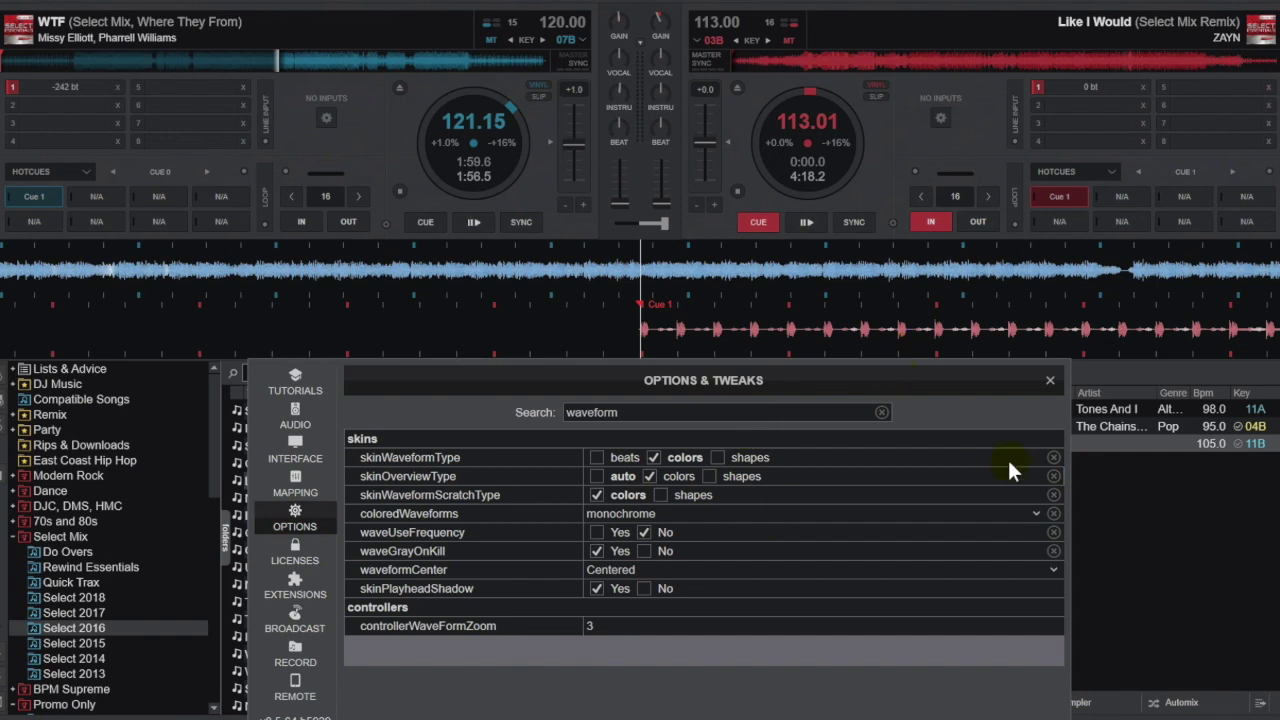
left_click(1035, 516)
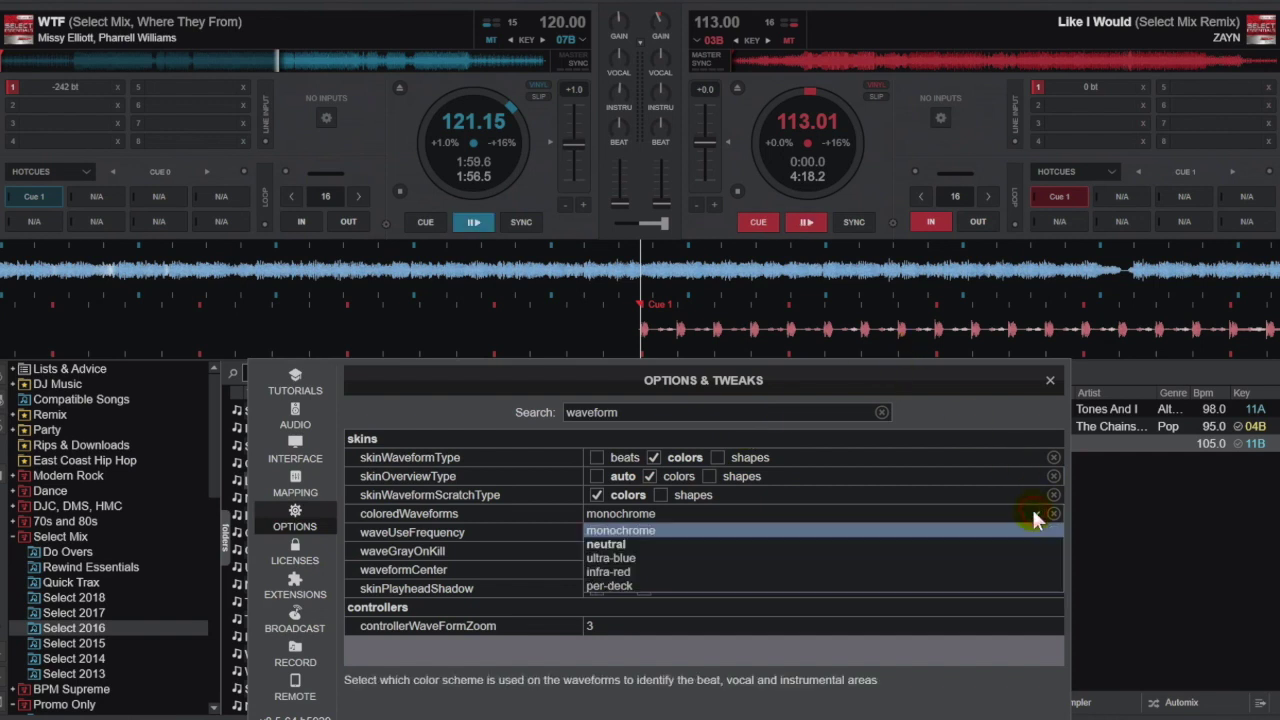
left_click(765, 558)
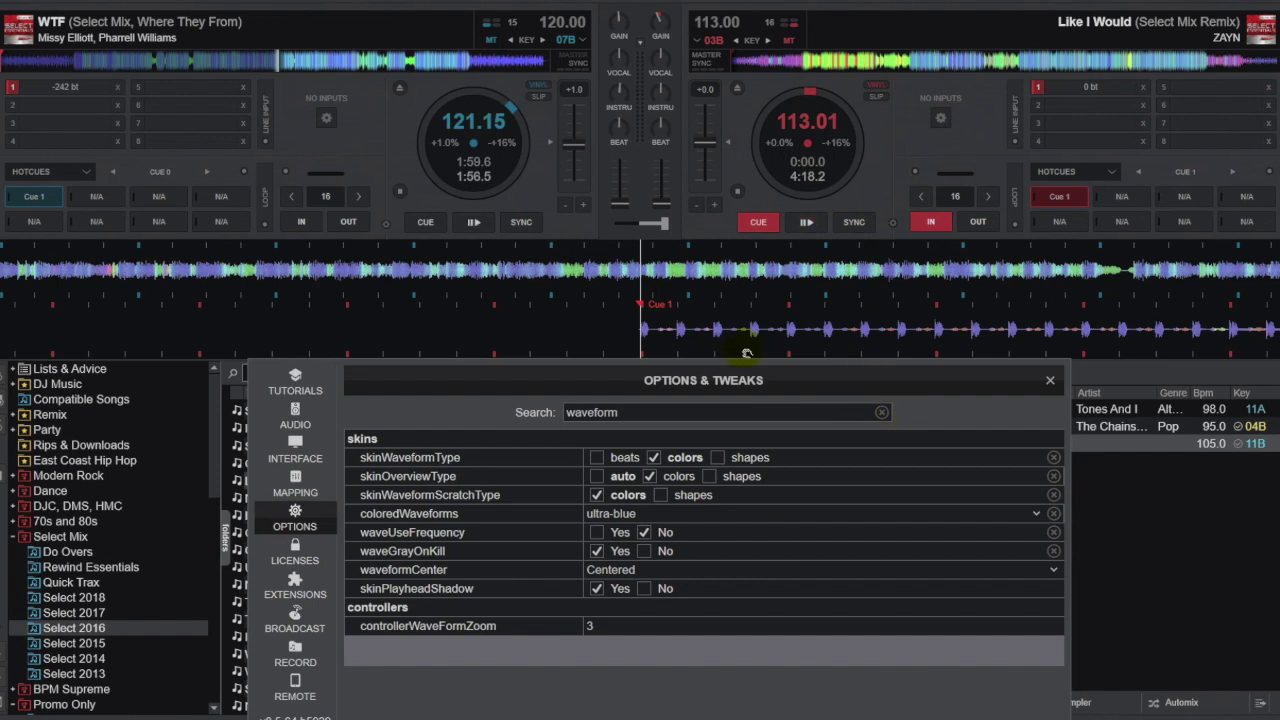
left_click(1037, 512)
left_click(908, 567)
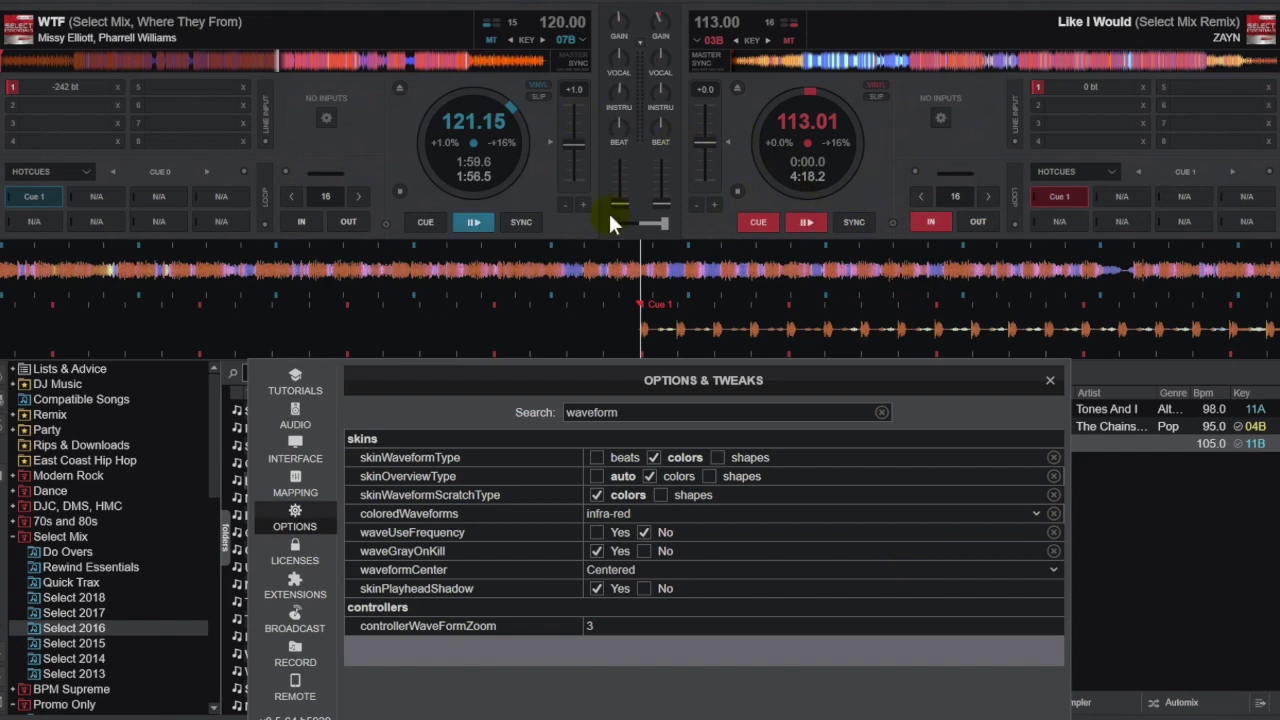
- Move the settings window aside and load Dance Monkey onto both decks
left_click_drag(787, 380, 763, 390)
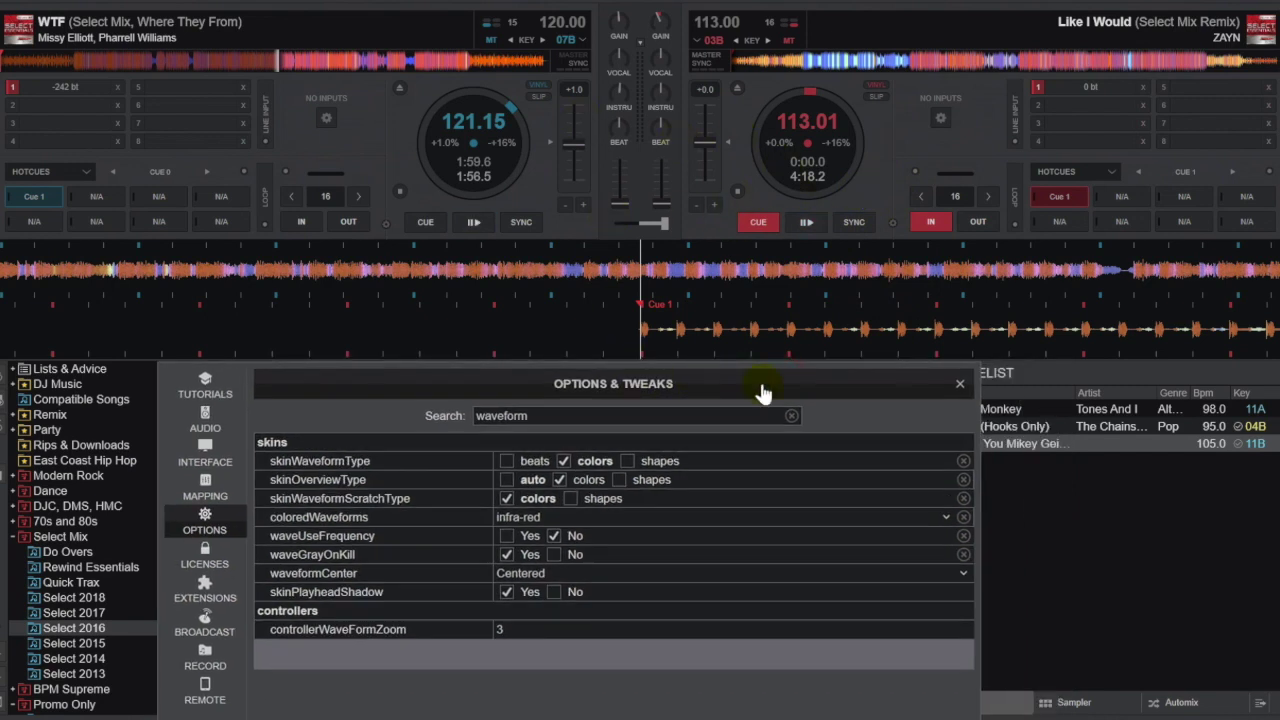
left_click(1002, 415)
double_click(1001, 412)
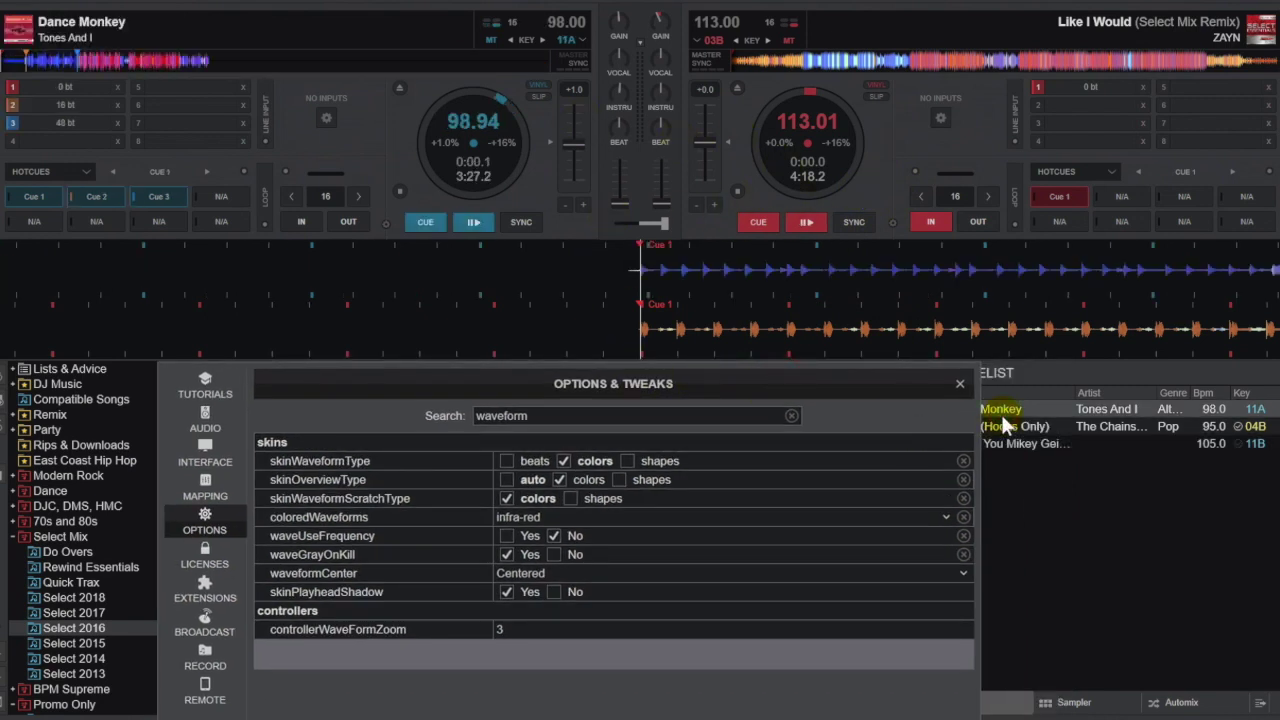
double_click(1001, 412)
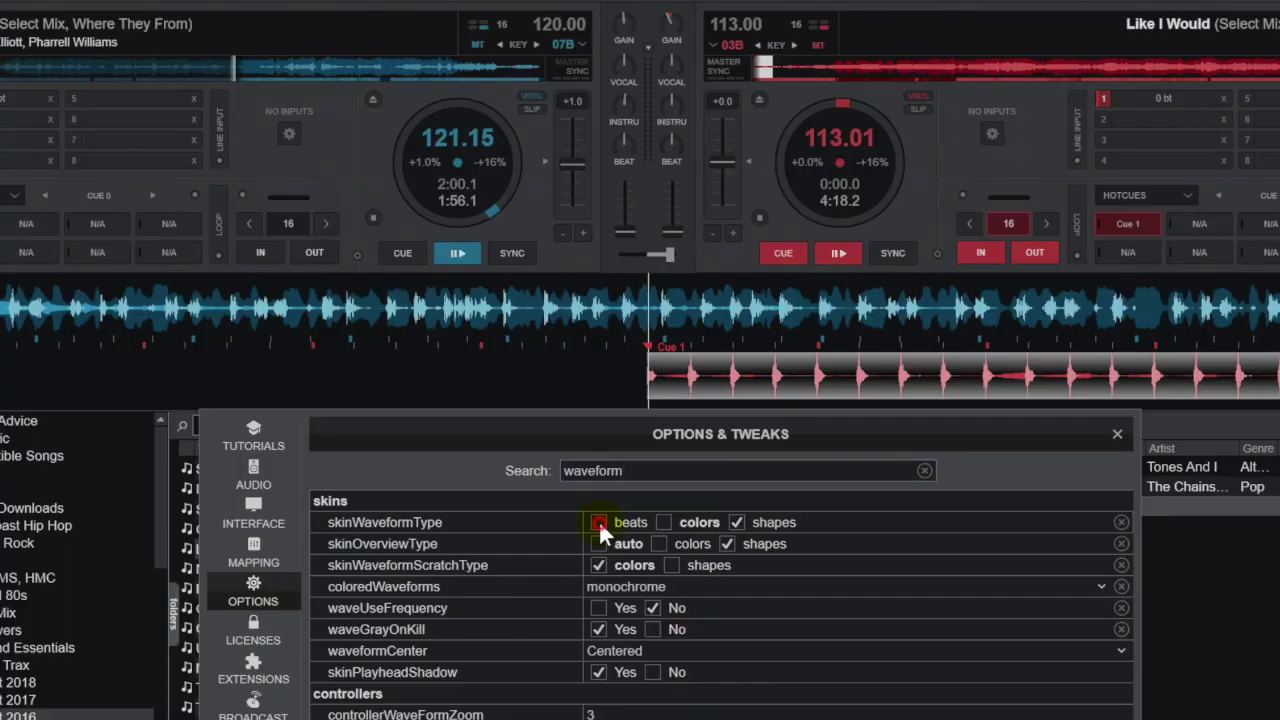
- Preview the beats waveform style while the decks play, then stop playback
left_click(599, 522)
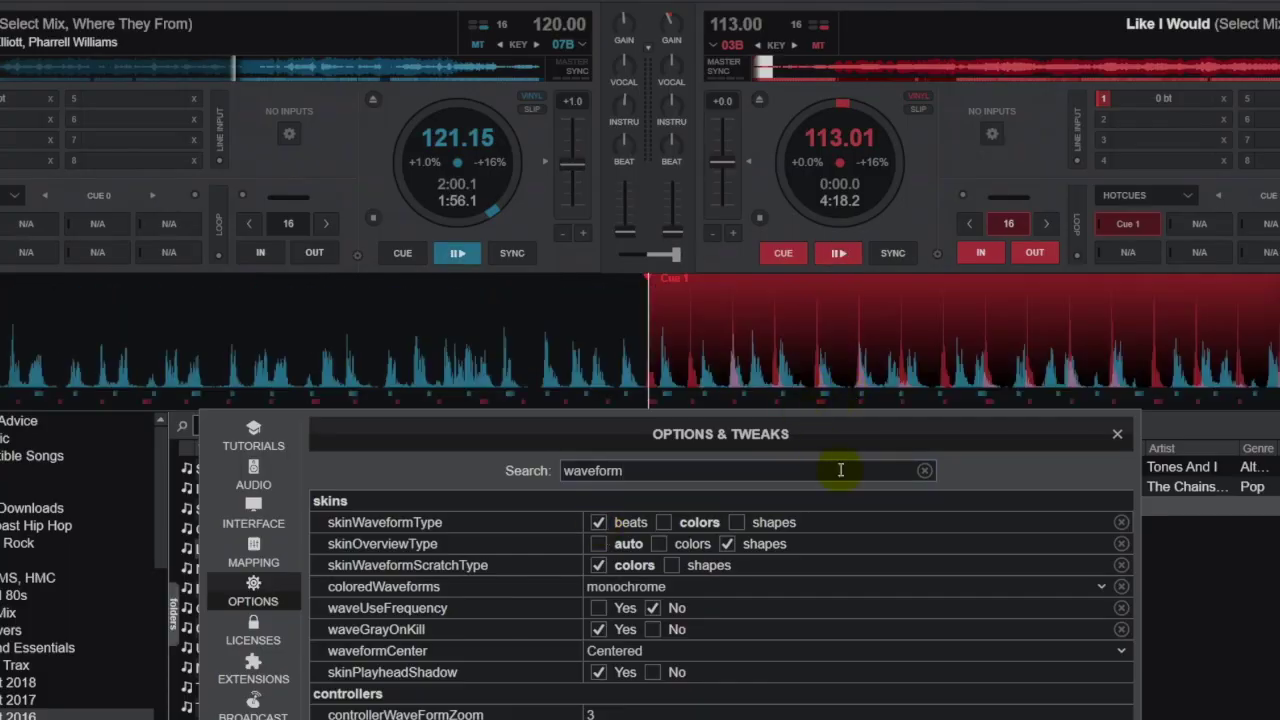
key("space")
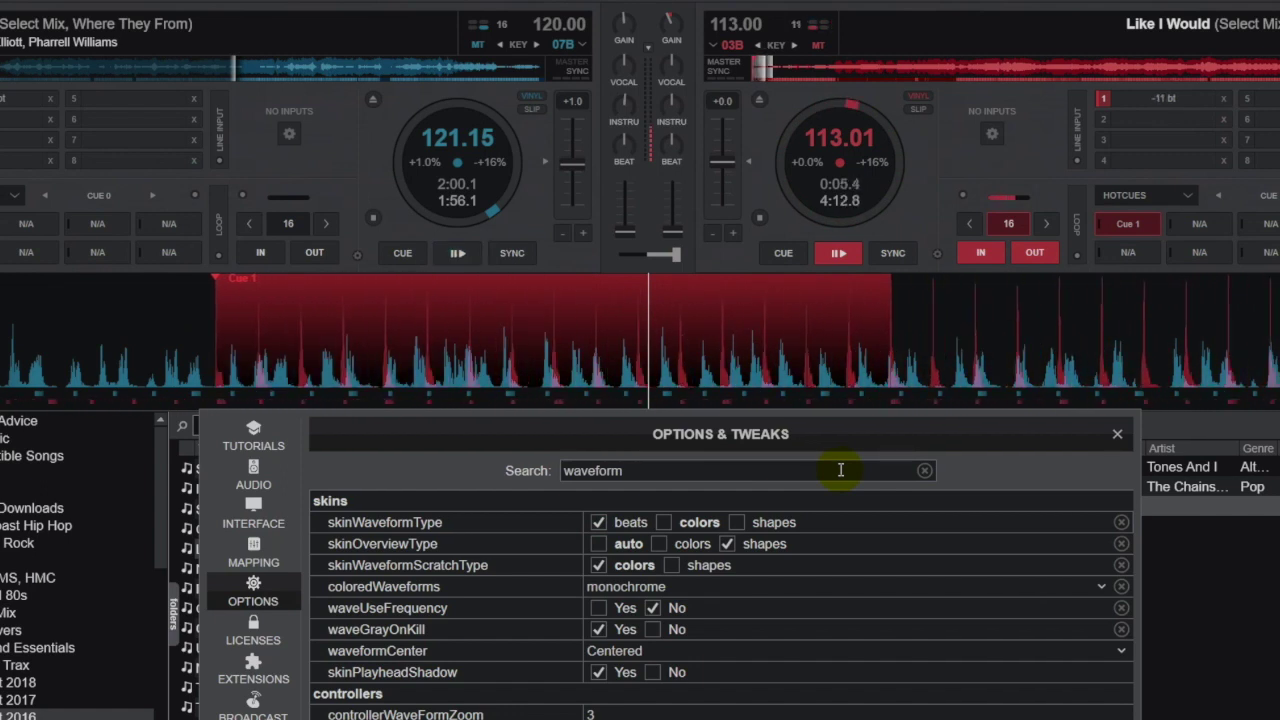
key("space")
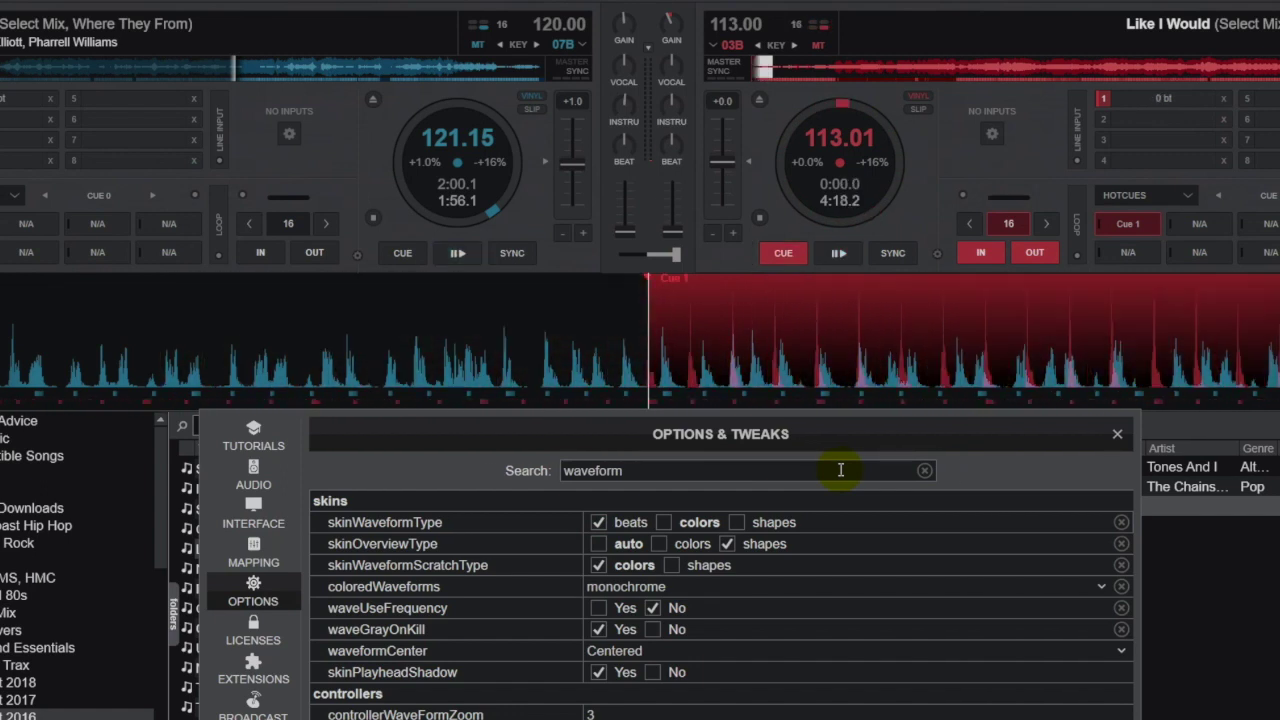
- Return waveforms to shapes, play both decks, and toggle the right deck's beat kill
left_click(737, 520)
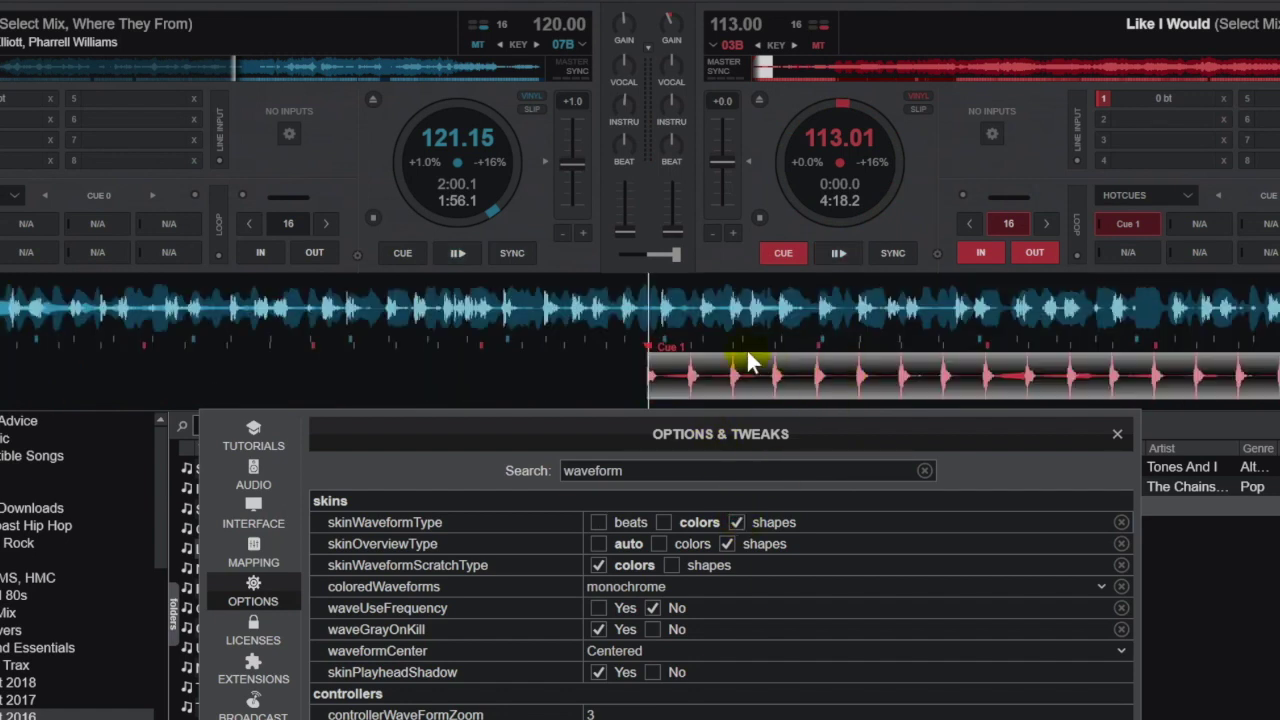
key("space")
key("space")
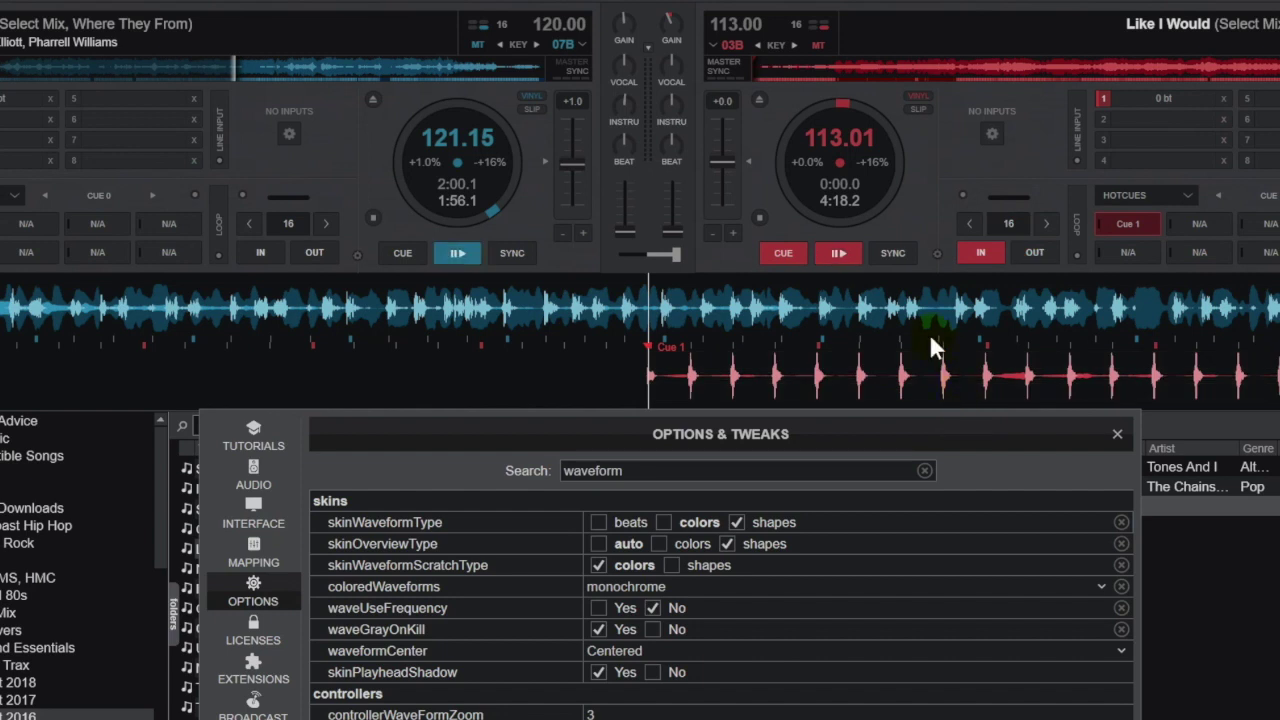
key("k")
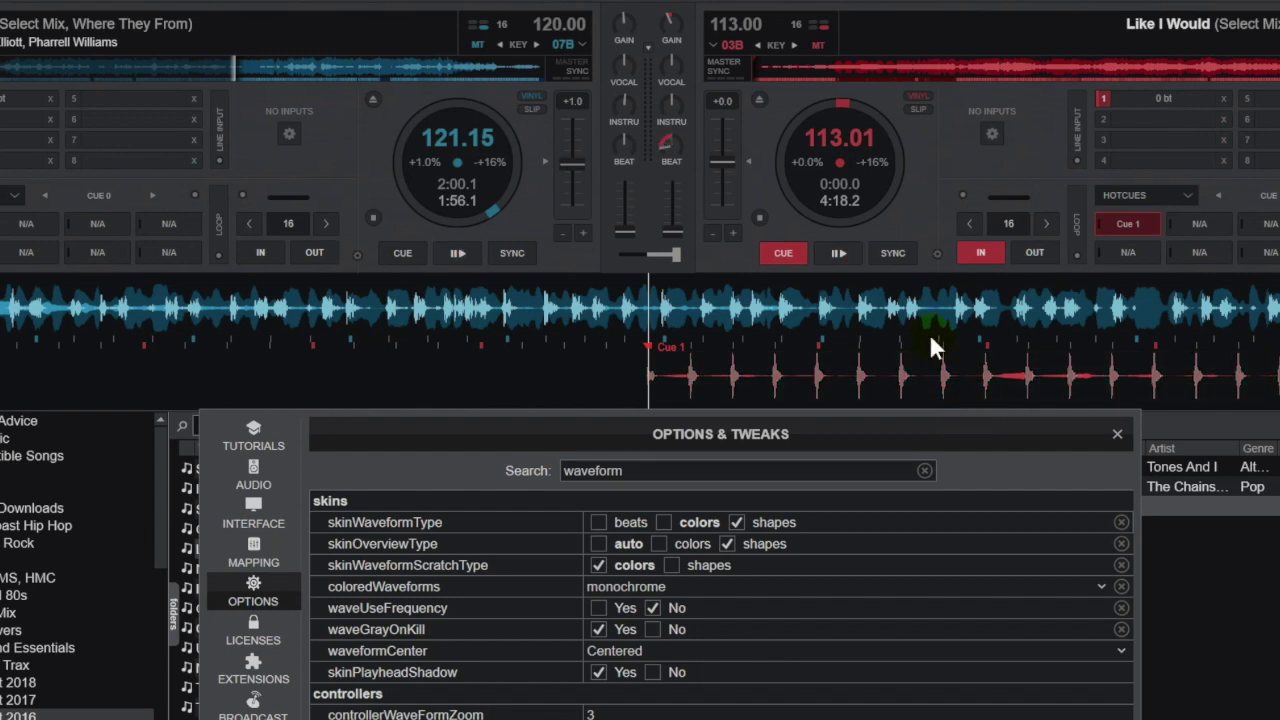
key("k")
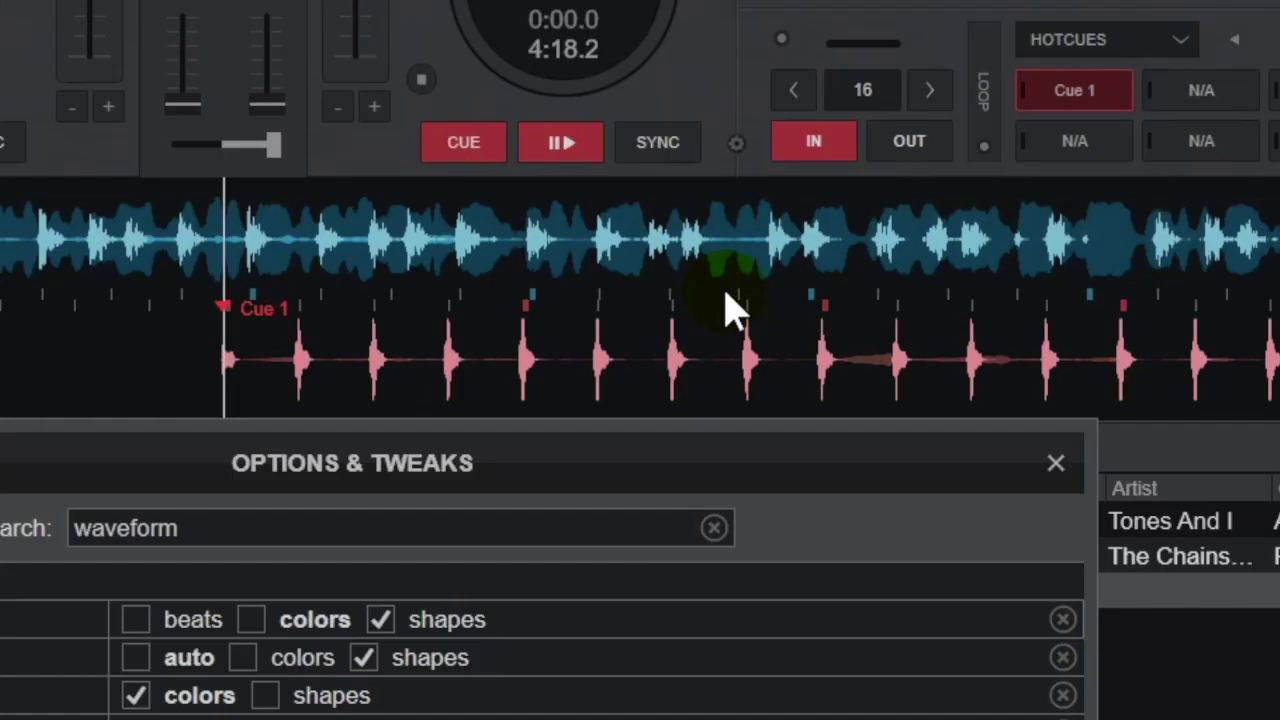
key("k")
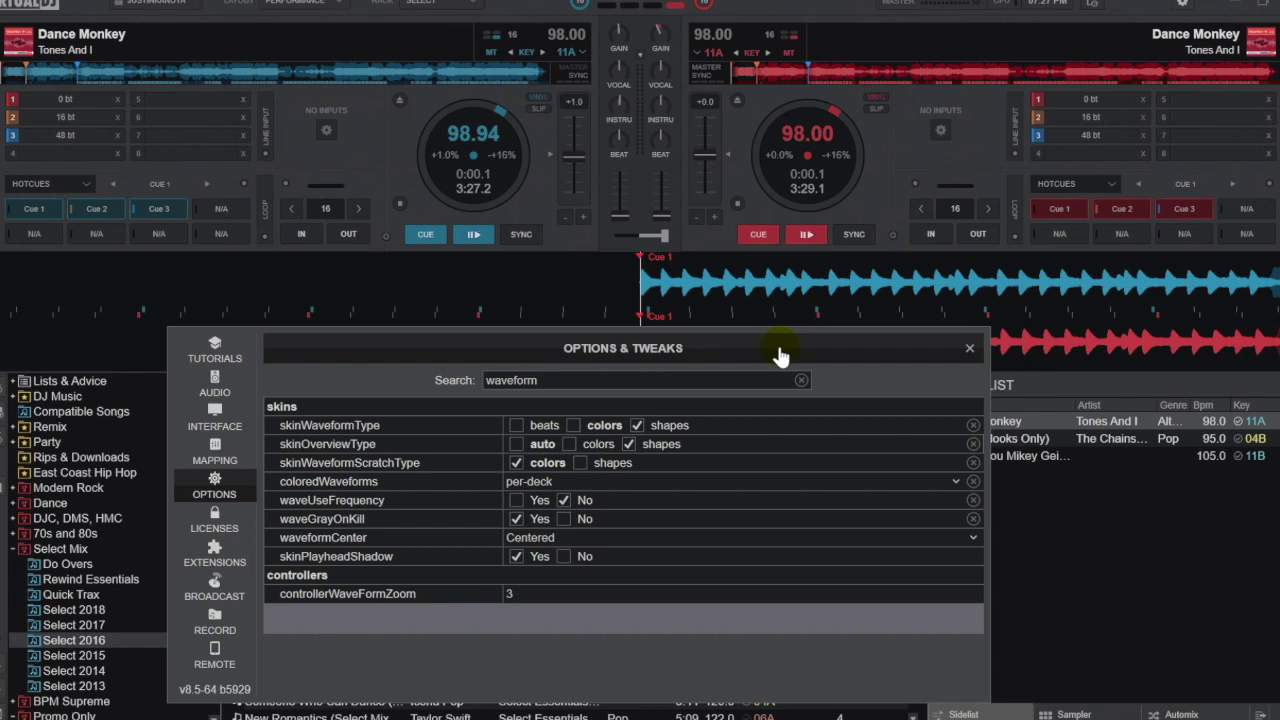
- Try skinWaveformType colors with the deck waveforms uncovered, then revert to shapes
left_click_drag(773, 358, 747, 347)
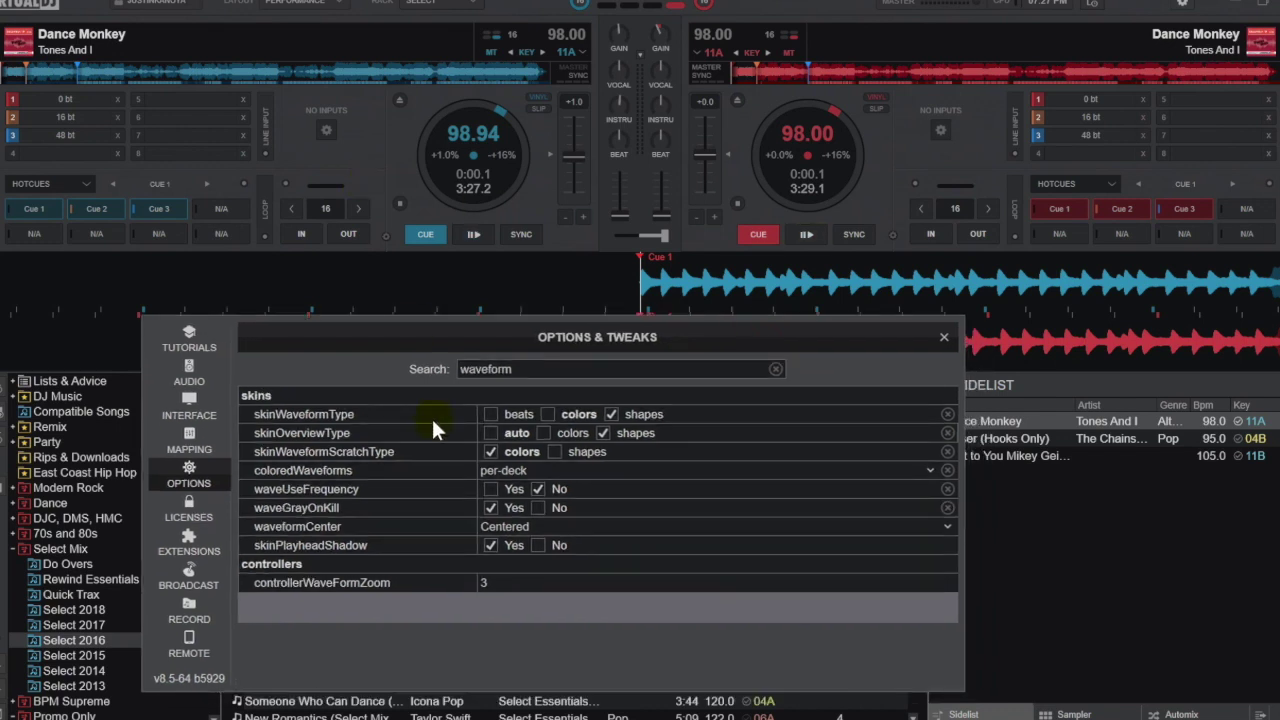
left_click(549, 414)
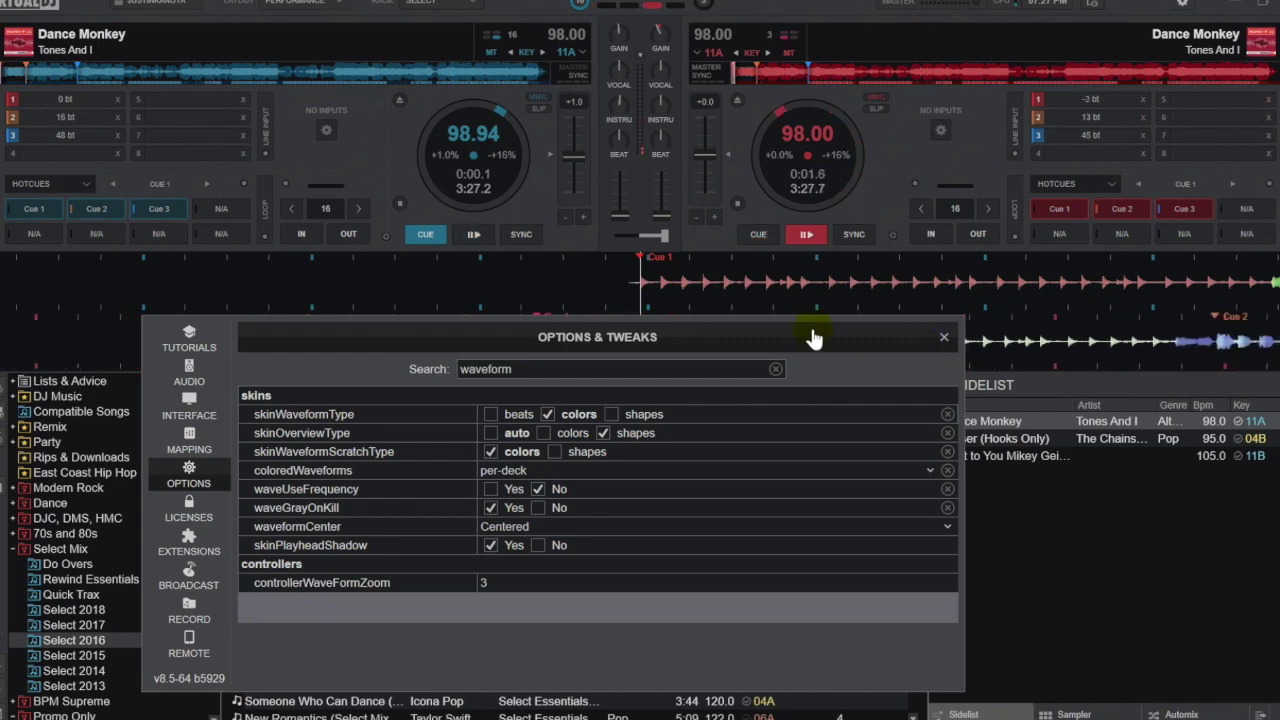
left_click_drag(813, 338, 818, 414)
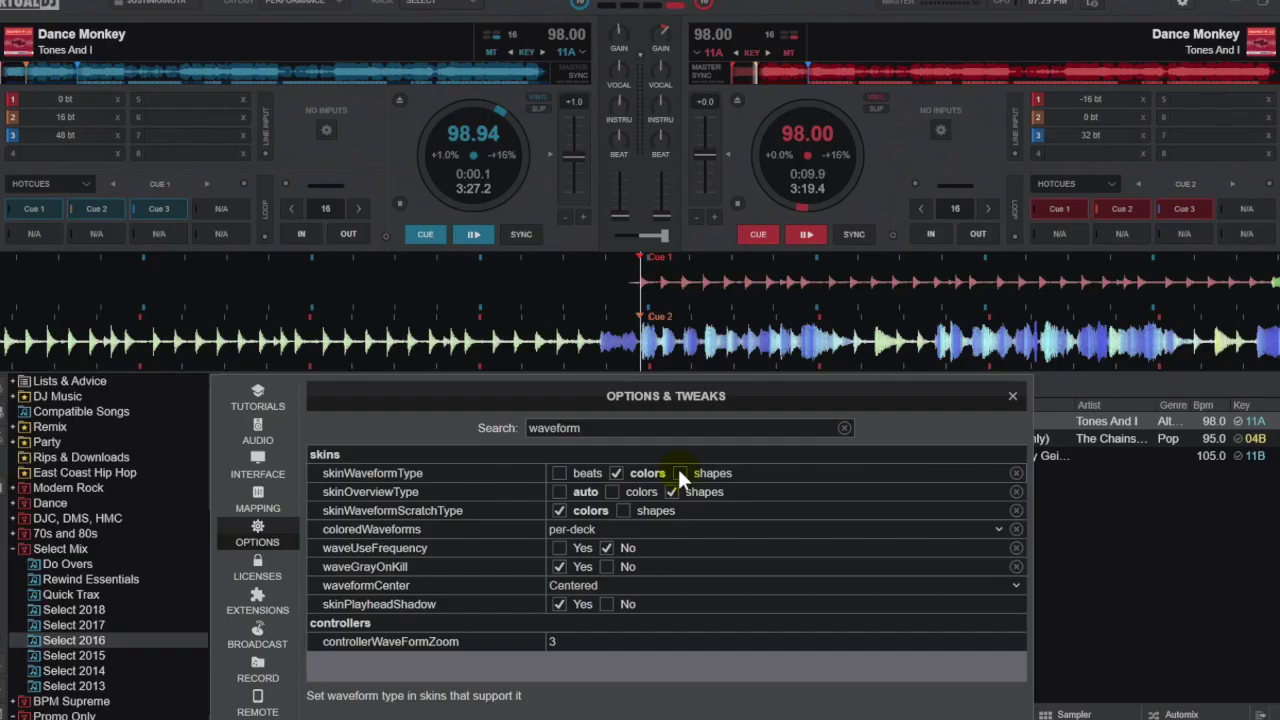
left_click(711, 373)
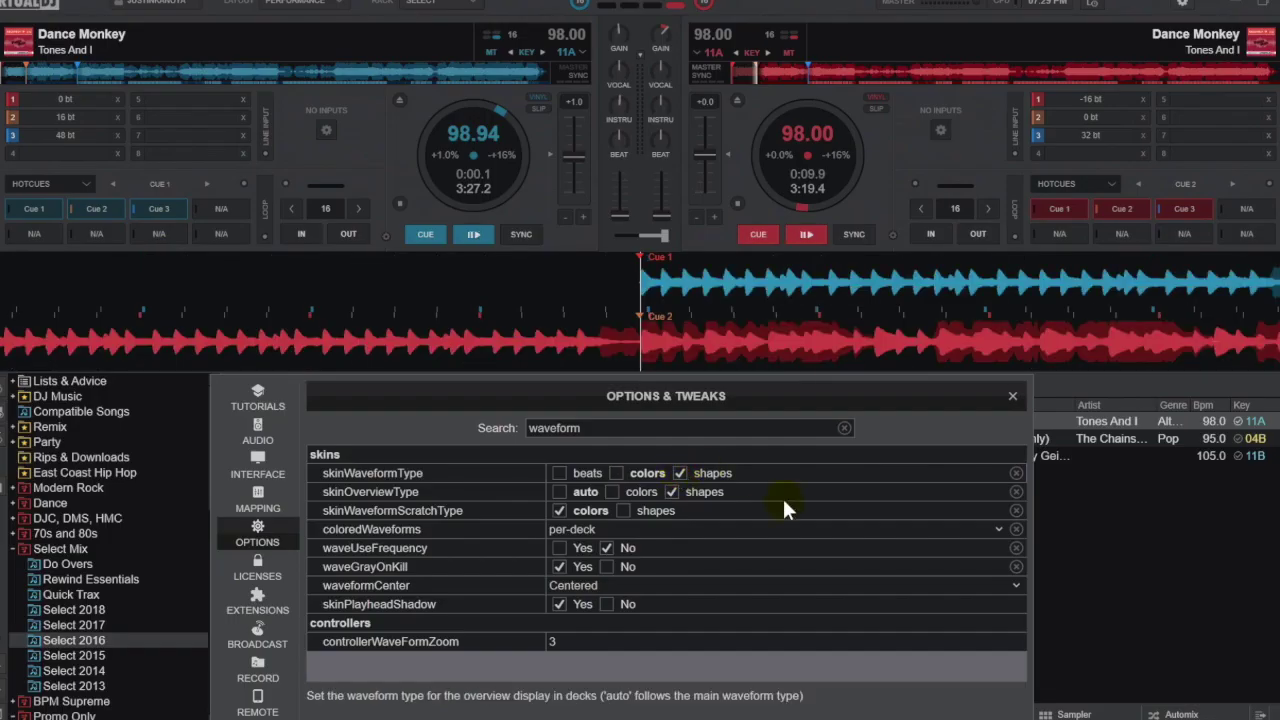